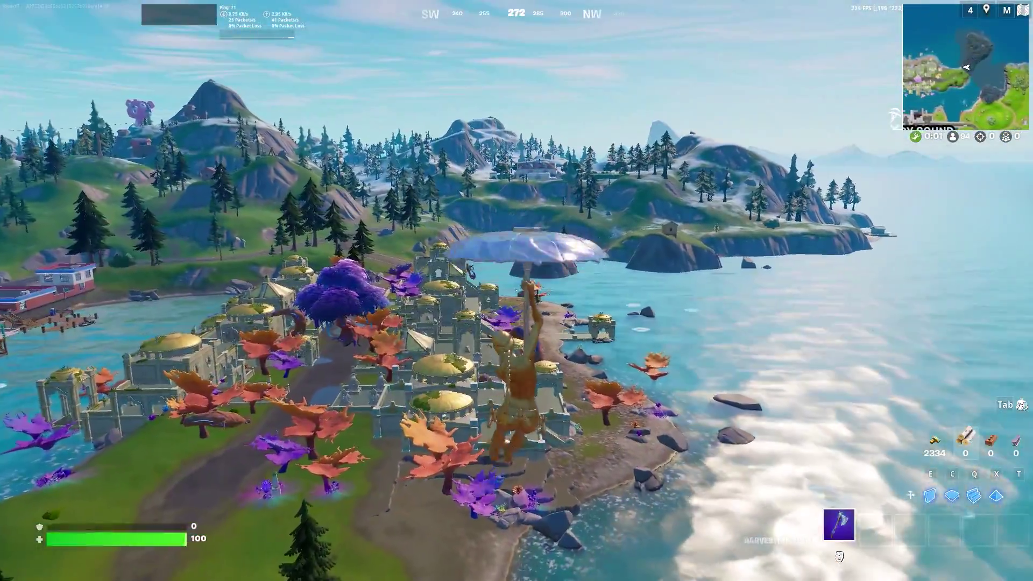
pyautogui.press('w')
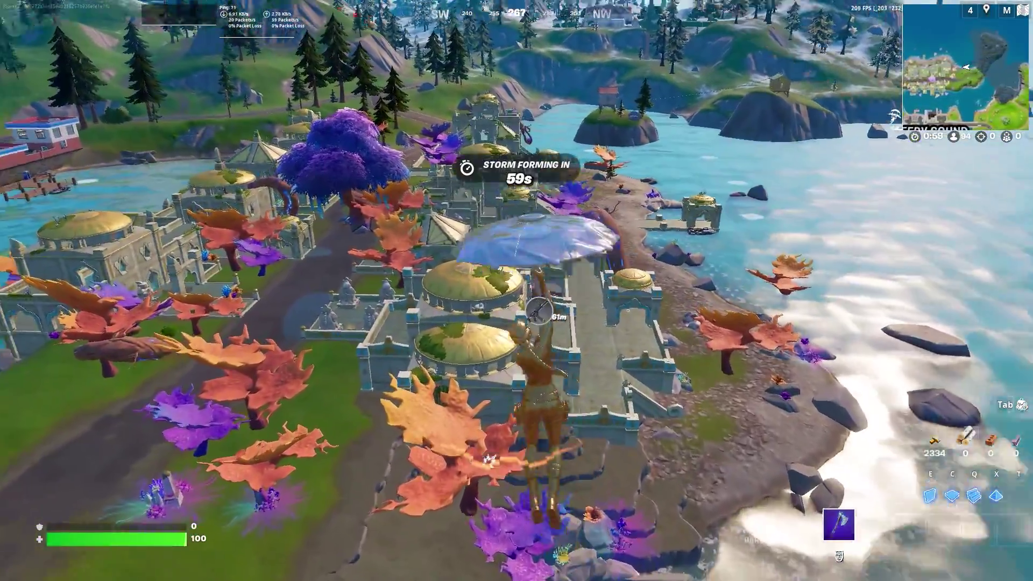
pyautogui.press('w')
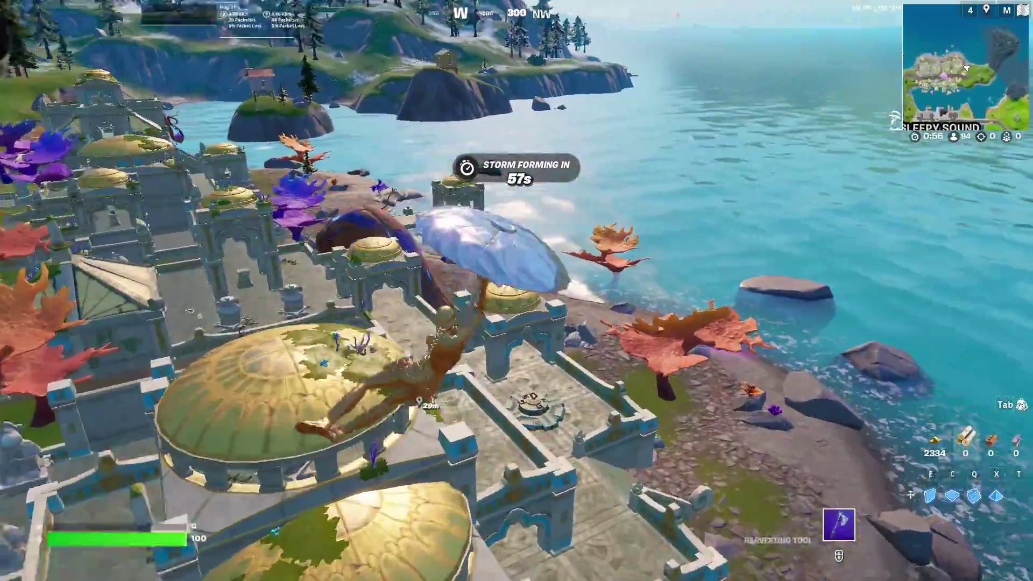
pyautogui.press('w')
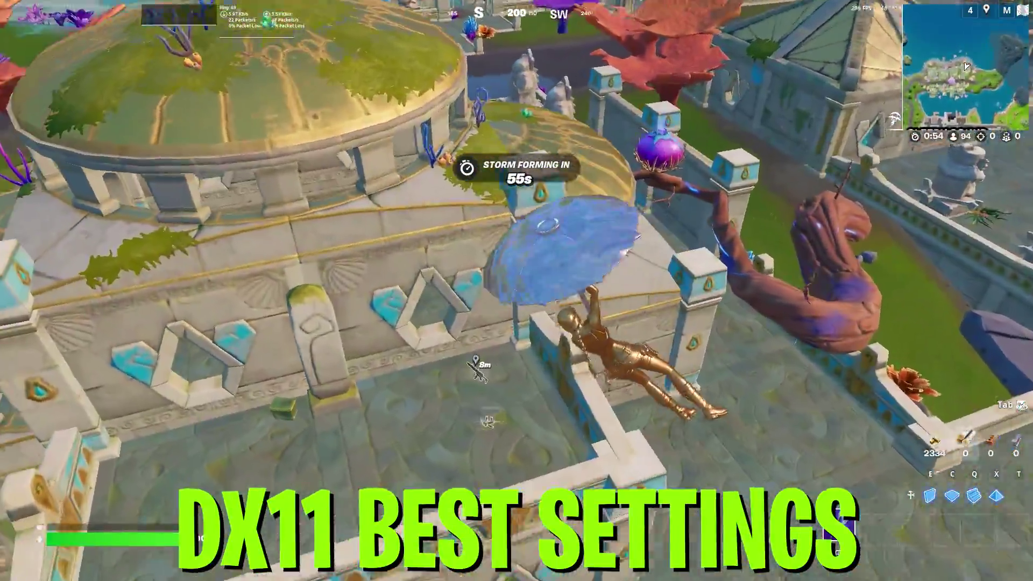
pyautogui.press('w')
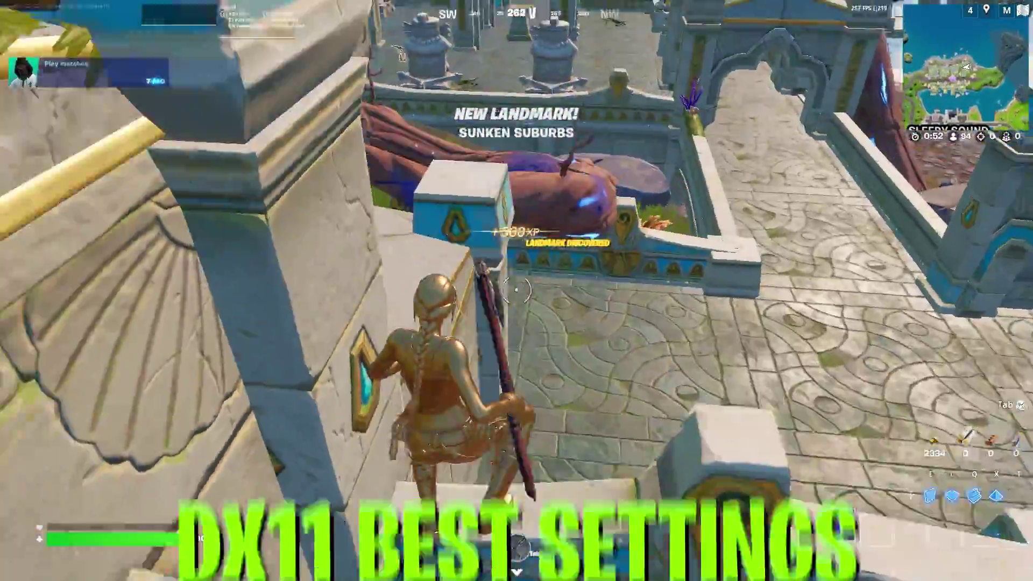
pyautogui.press('w')
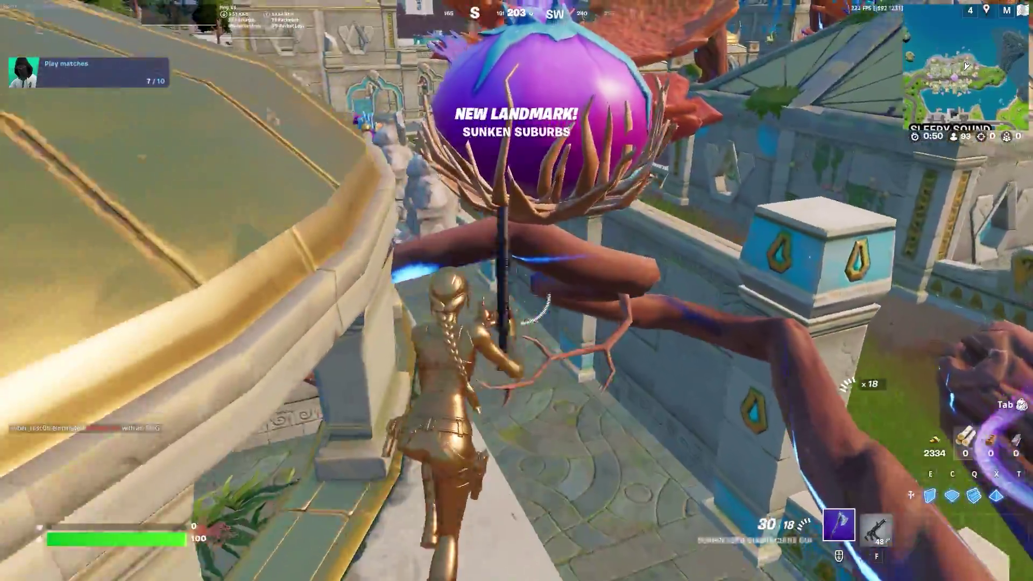
pyautogui.press('w')
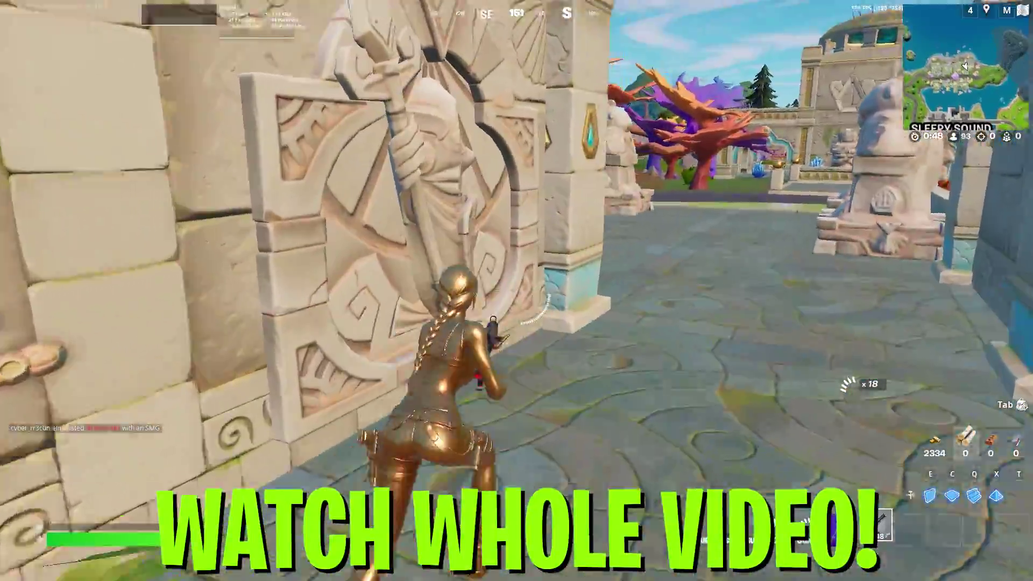
pyautogui.press('w')
pyautogui.press('alt')
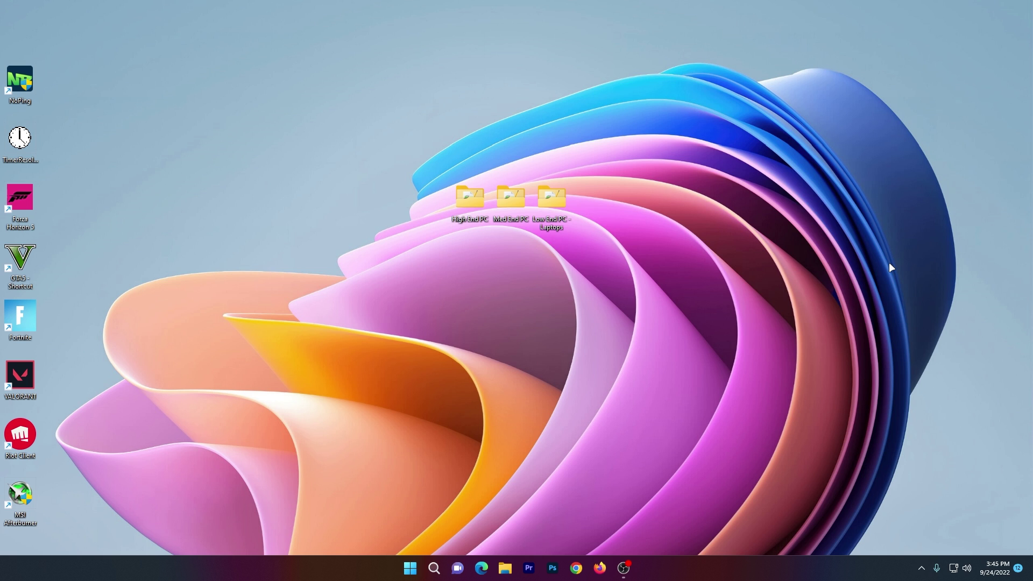
# - Open the Windows Temp folder with the Run command "temp" and grant permanent access to it
pyautogui.press('super+r')
pyautogui.moveTo(140, 449); pyautogui.dragTo(525, 248)
pyautogui.write('t')
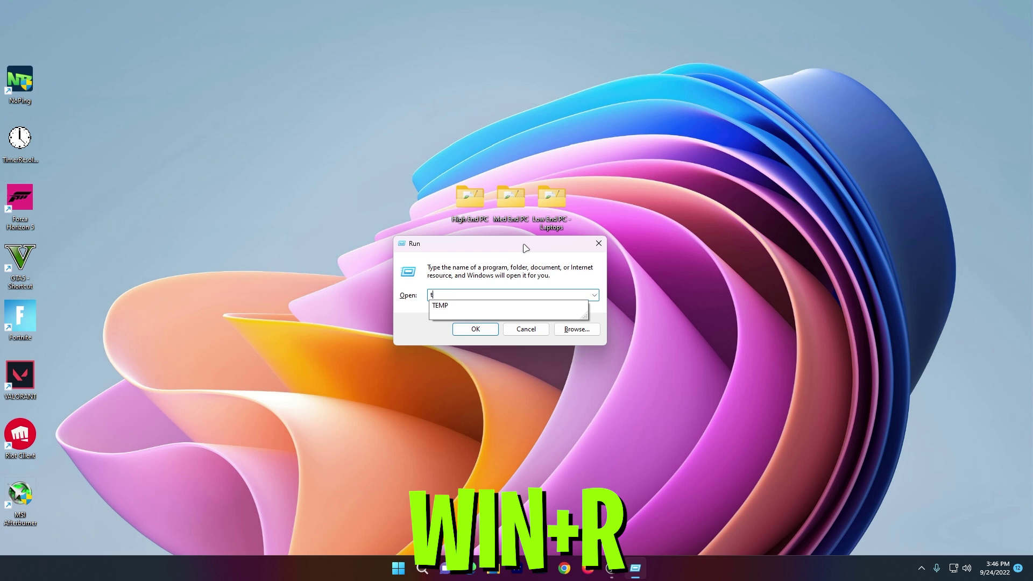
pyautogui.write('emp')
pyautogui.press('Return')
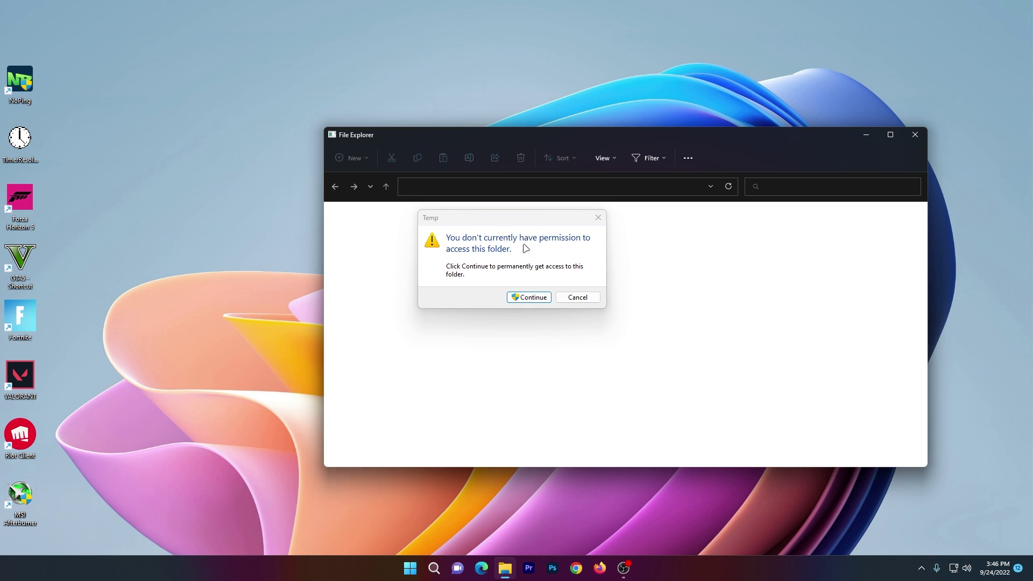
pyautogui.click(531, 303)
# - Delete all files and folders inside the Windows Temp folder and close its window
pyautogui.hotkey('ctrl', 'a')
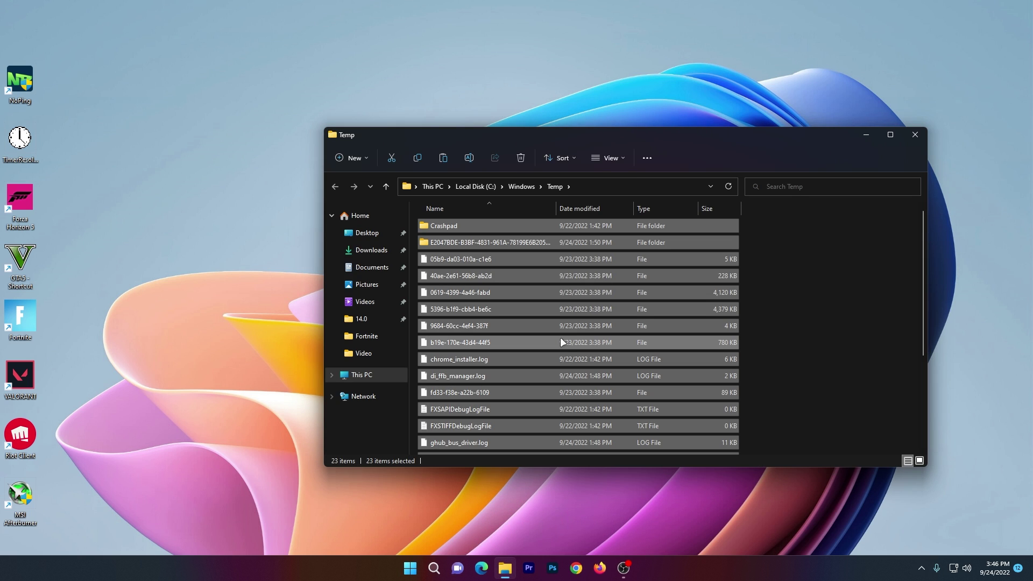
pyautogui.press('Delete')
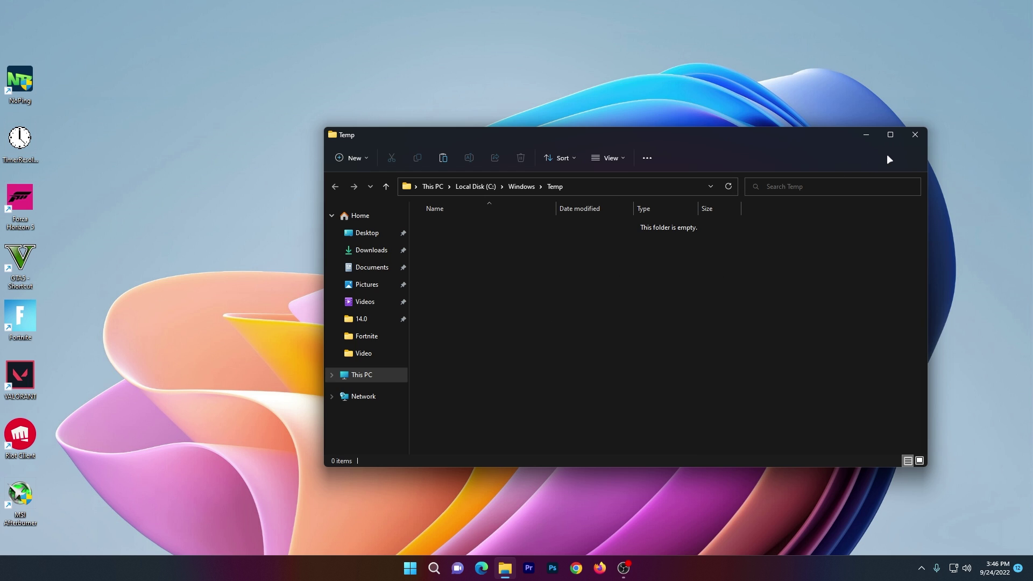
pyautogui.click(914, 135)
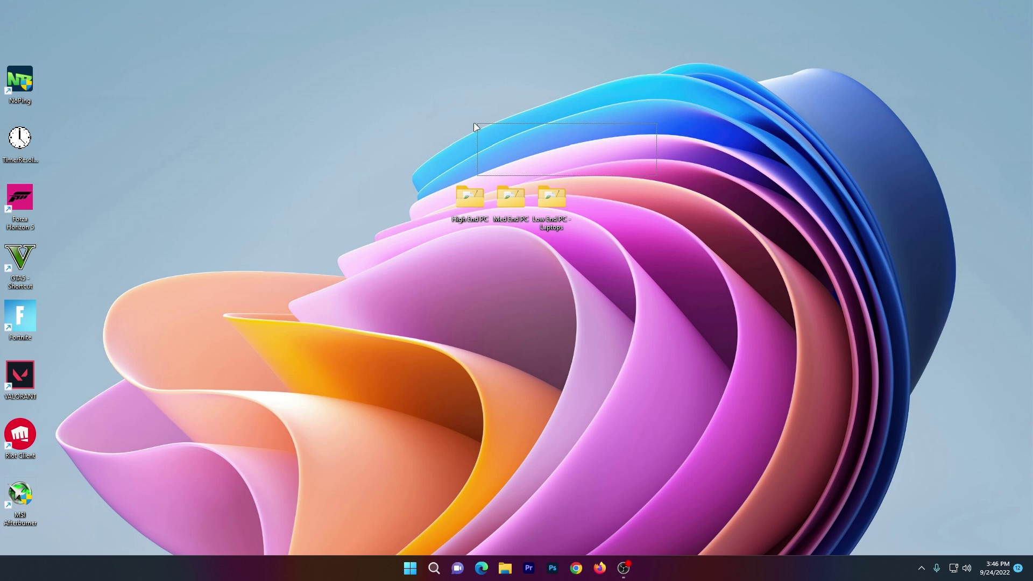
pyautogui.moveTo(656, 176); pyautogui.dragTo(346, 261)
pyautogui.click(534, 323)
pyautogui.moveTo(397, 169); pyautogui.dragTo(476, 266)
pyautogui.moveTo(606, 149); pyautogui.dragTo(554, 220)
pyautogui.click(613, 269)
# - Open the GameUserSettings file from the Med End PC desktop folder for editing in Notepad
pyautogui.doubleClick(510, 198)
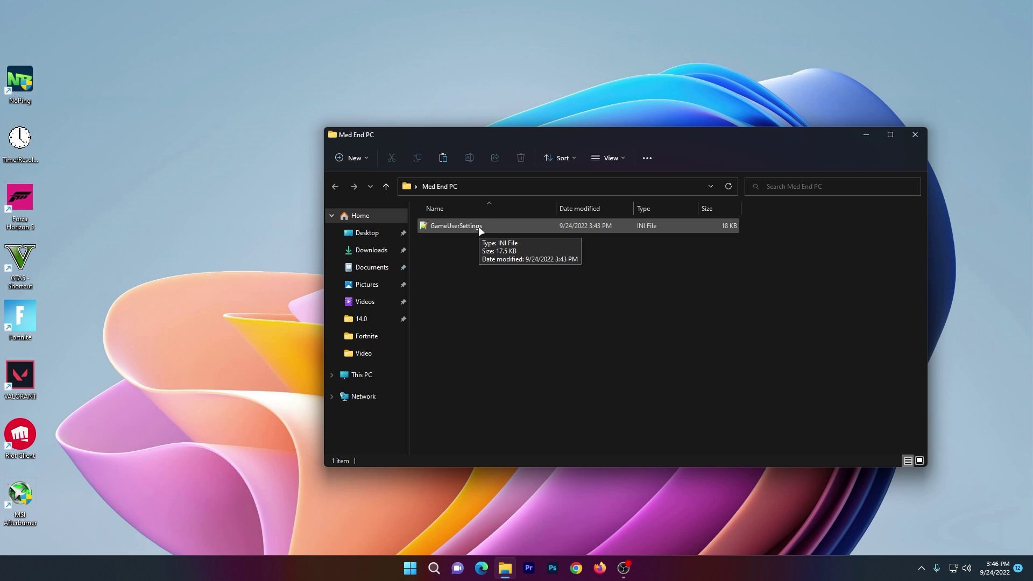
pyautogui.rightClick(448, 225)
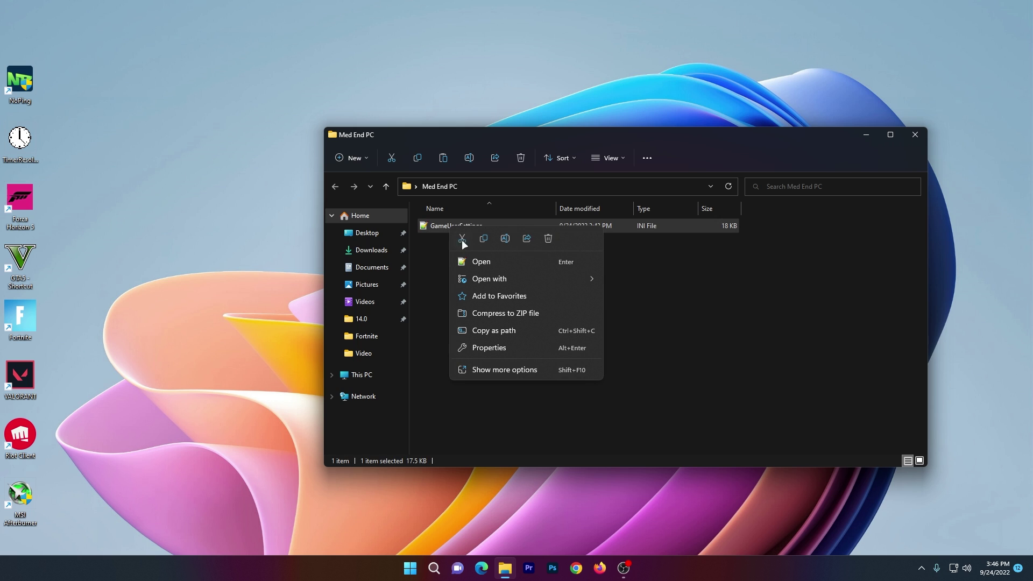
pyautogui.click(499, 369)
pyautogui.click(525, 140)
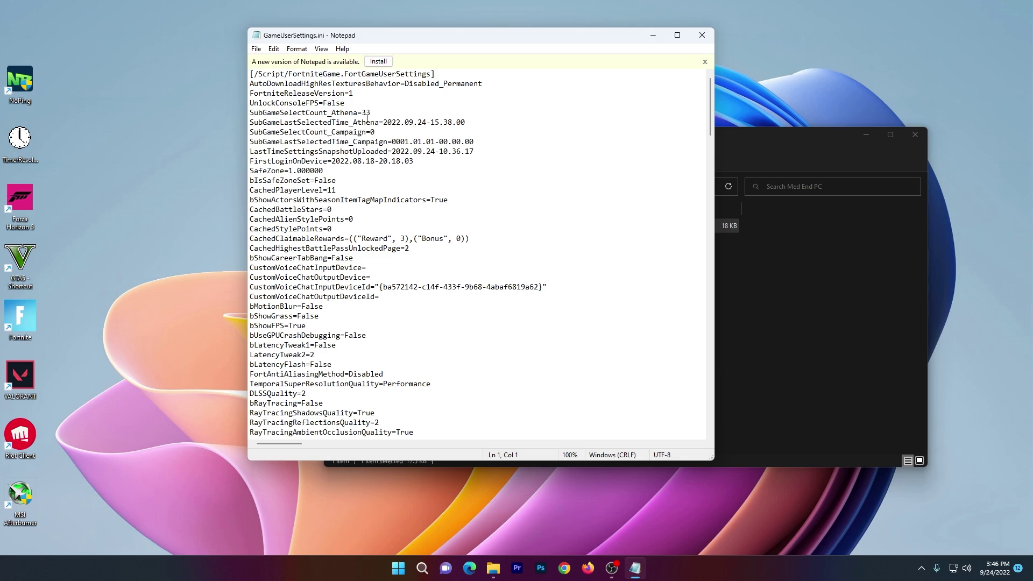
# - Examine the GameUserSettings file down to its end, especially the resolution lines and the ScalabilityGroups section
pyautogui.scroll(-20, 367, 118)
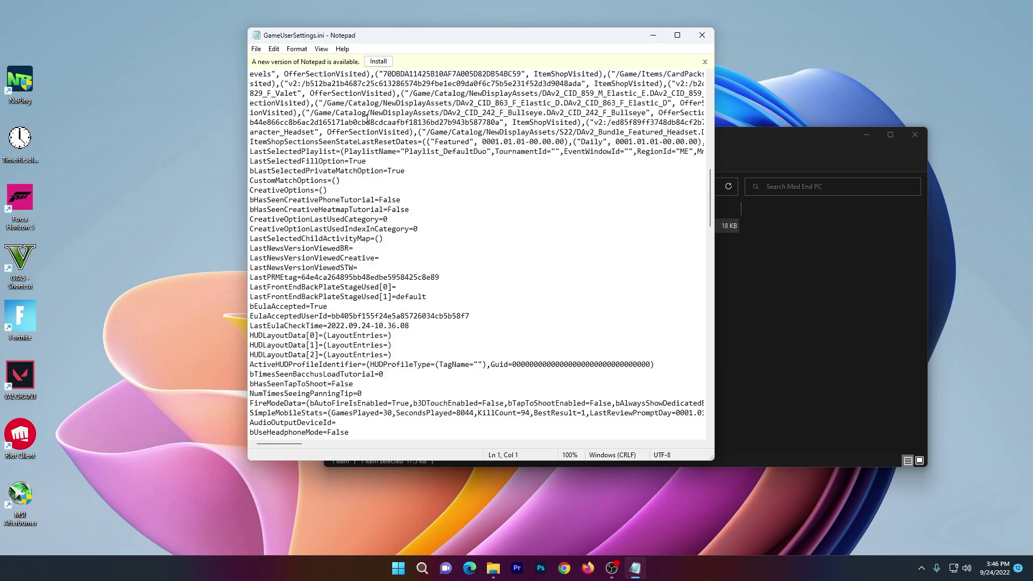
pyautogui.scroll(-5, 368, 118)
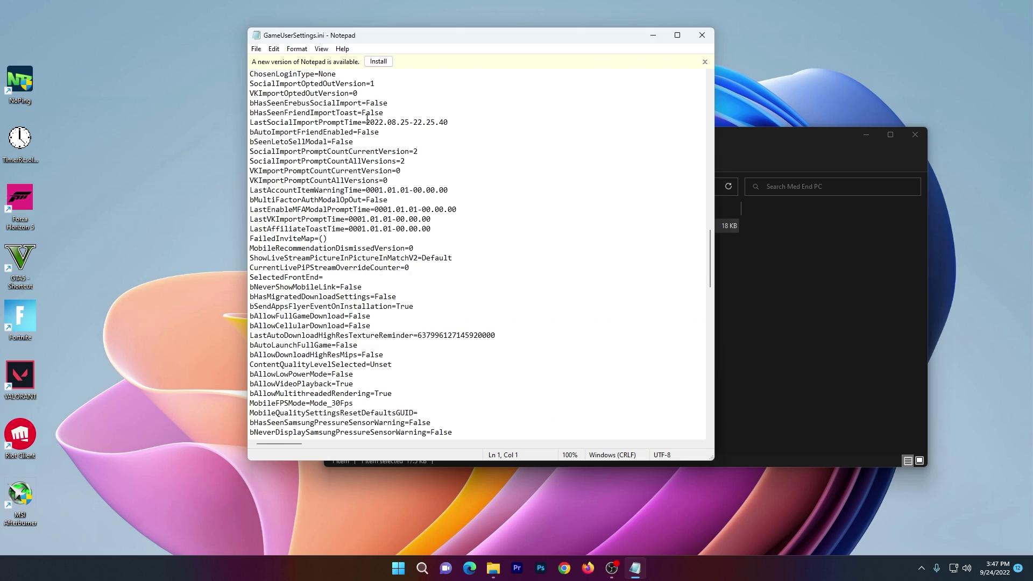
pyautogui.scroll(-11, 367, 118)
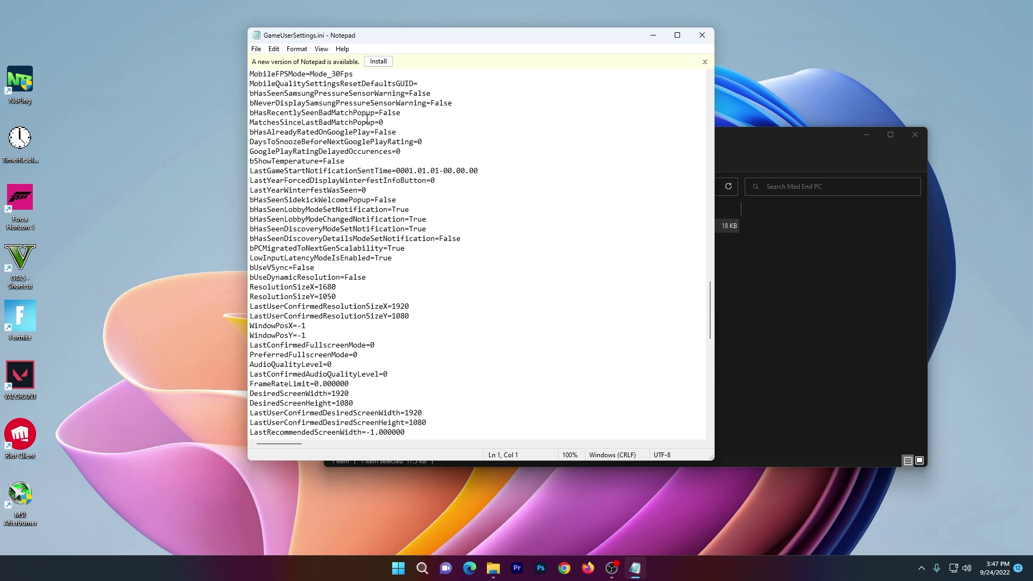
pyautogui.scroll(-2, 367, 119)
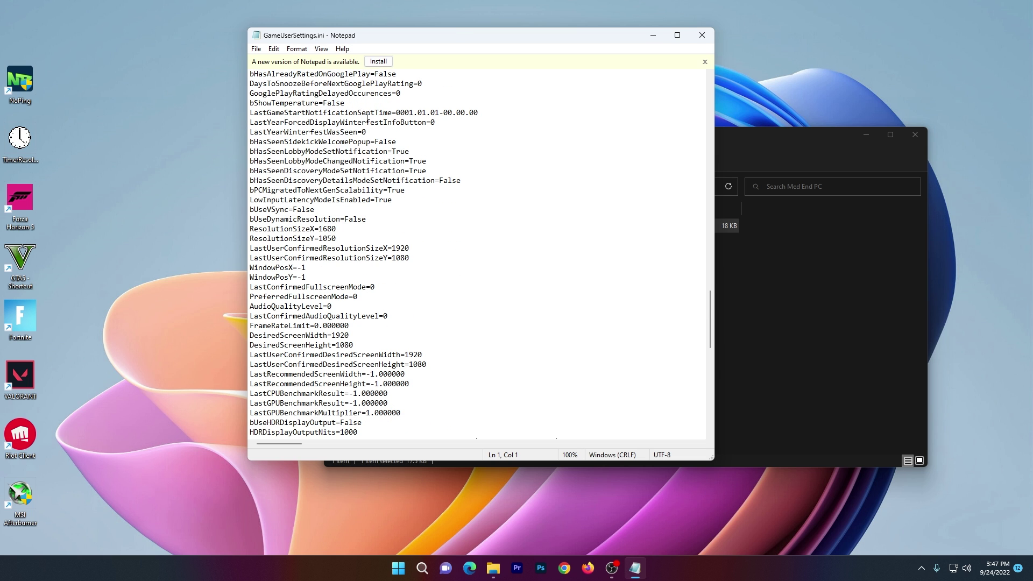
pyautogui.click(339, 238)
pyautogui.scroll(-9, 339, 238)
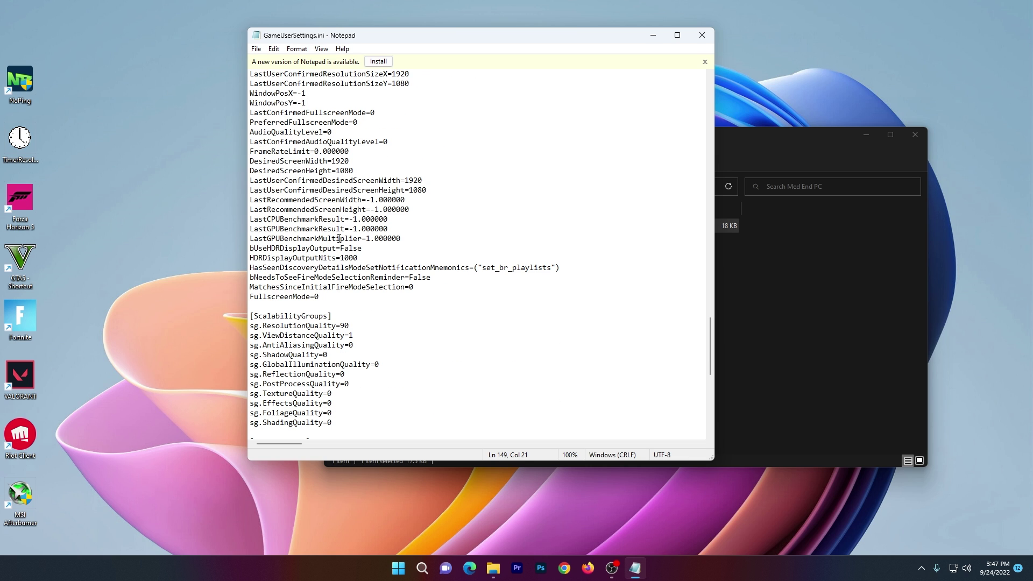
pyautogui.scroll(-6, 301, 261)
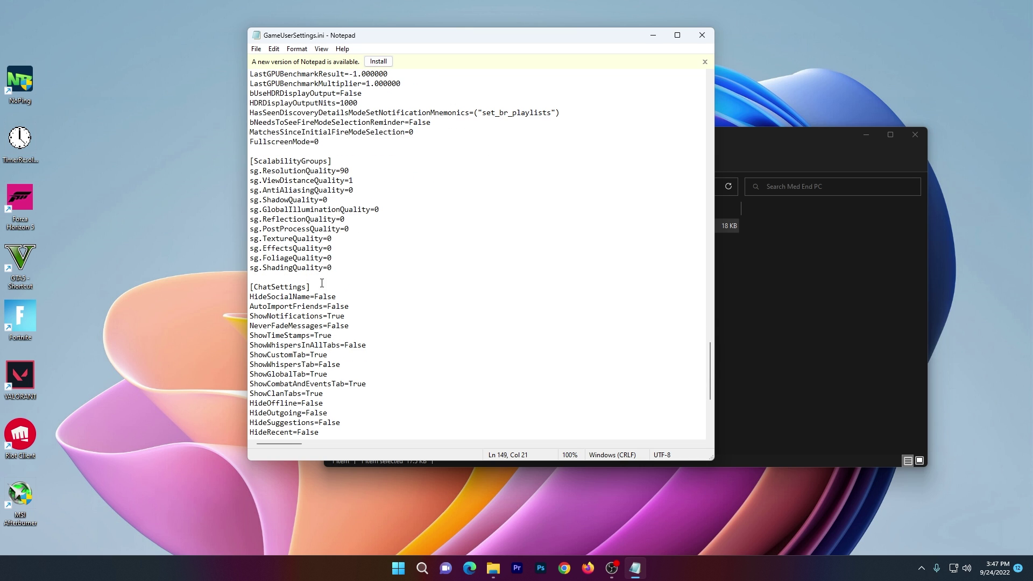
pyautogui.scroll(-3, 286, 238)
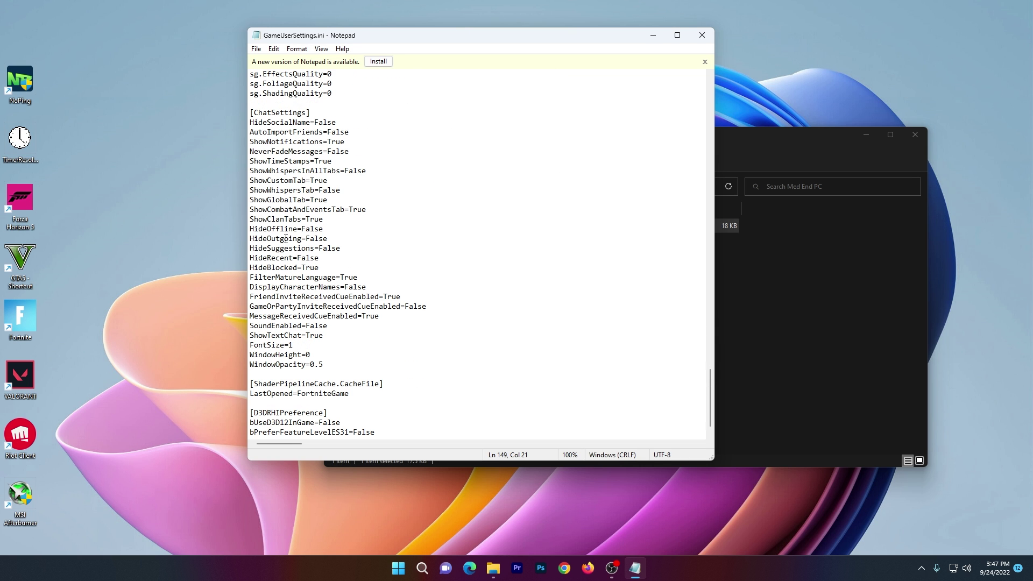
pyautogui.scroll(-1, 285, 239)
# - Inspect the ShaderPipelineCache and D3DRHIPreference sections of GameUserSettings, and close the file and the Med End PC folder
pyautogui.moveTo(395, 415); pyautogui.dragTo(257, 358)
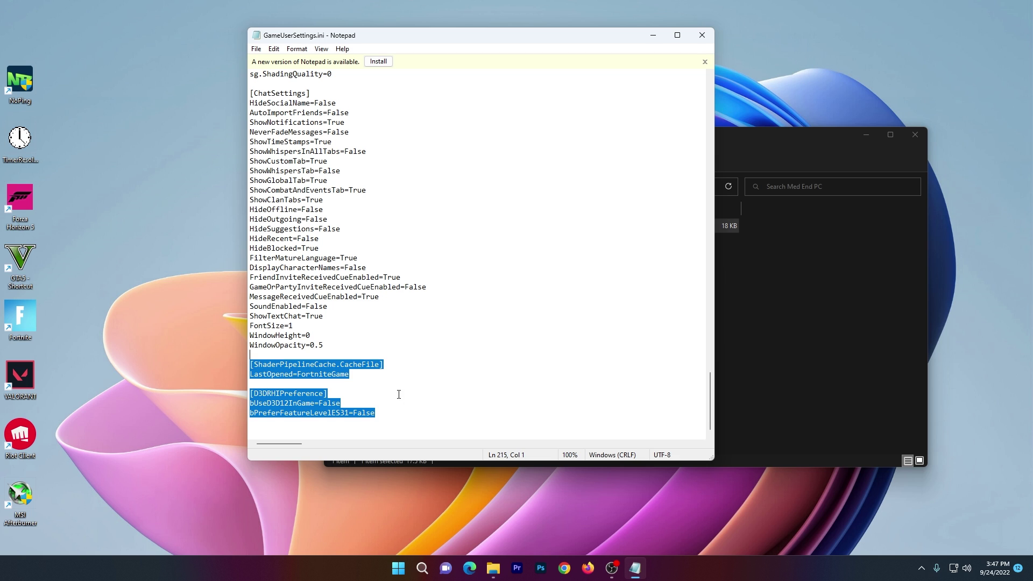
pyautogui.click(399, 411)
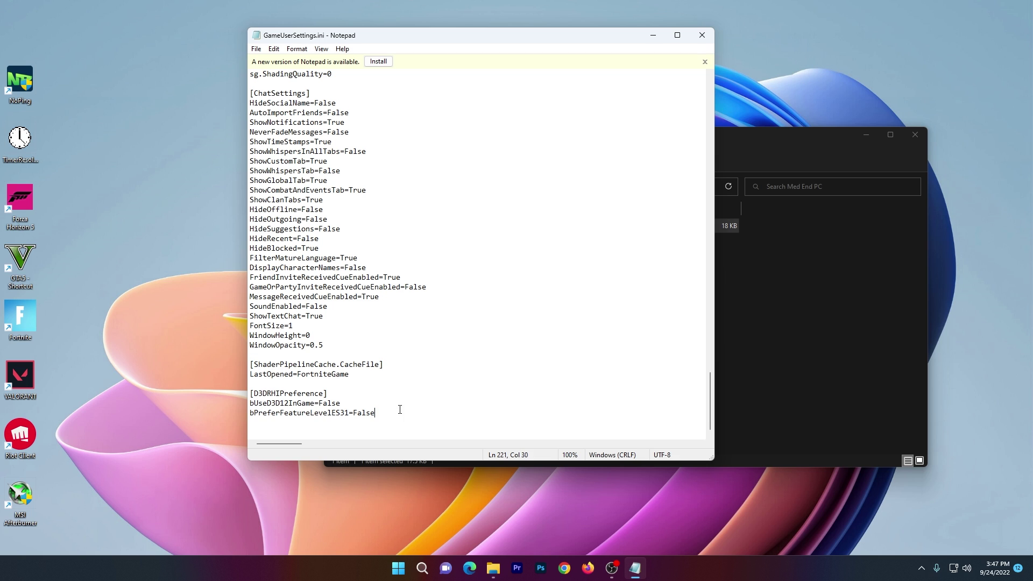
pyautogui.click(284, 413)
pyautogui.click(702, 35)
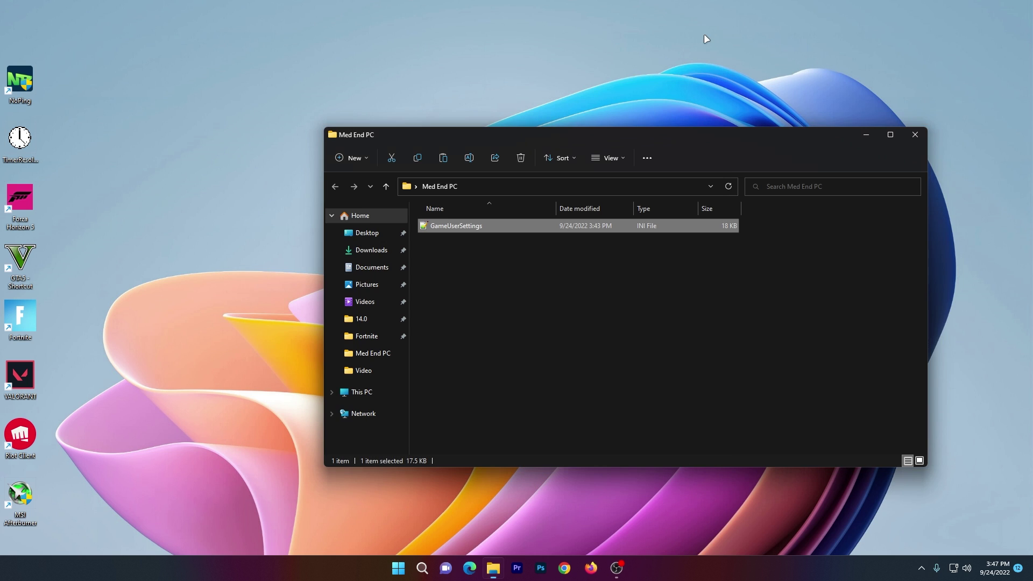
pyautogui.click(914, 135)
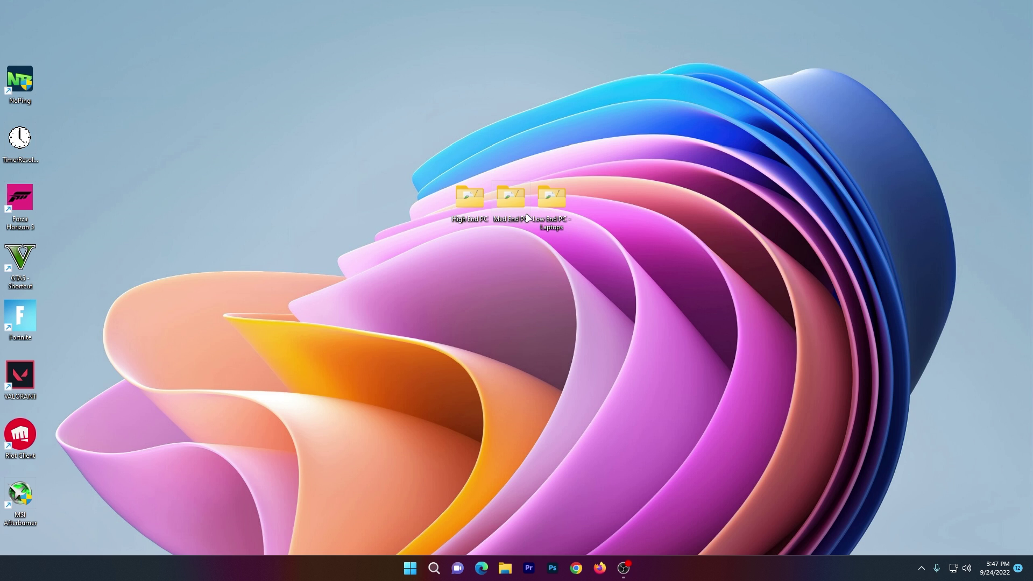
# - Copy the GameUserSettings file from the Med End PC desktop folder and close the folder
pyautogui.doubleClick(516, 200)
pyautogui.rightClick(449, 225)
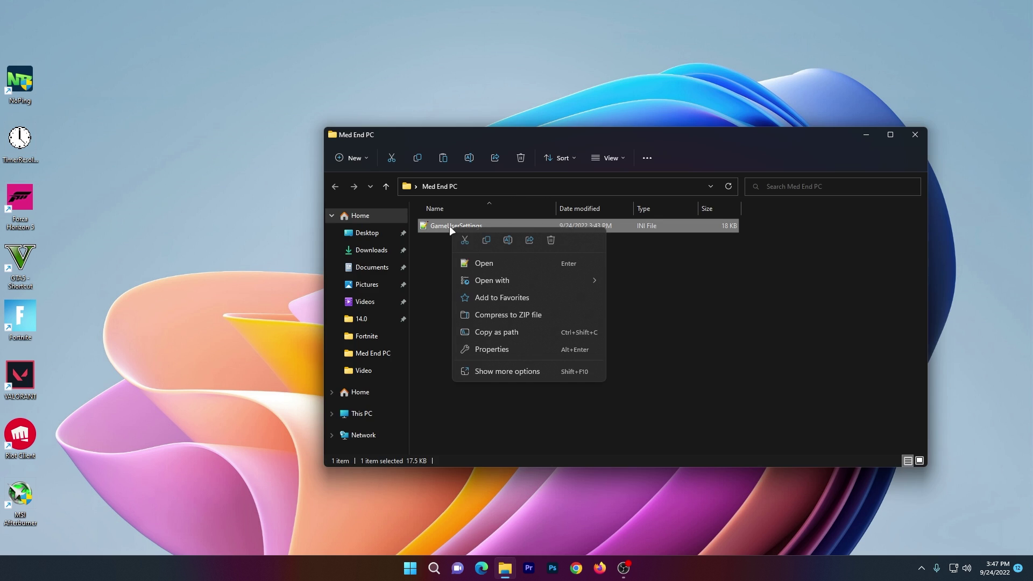
pyautogui.click(494, 371)
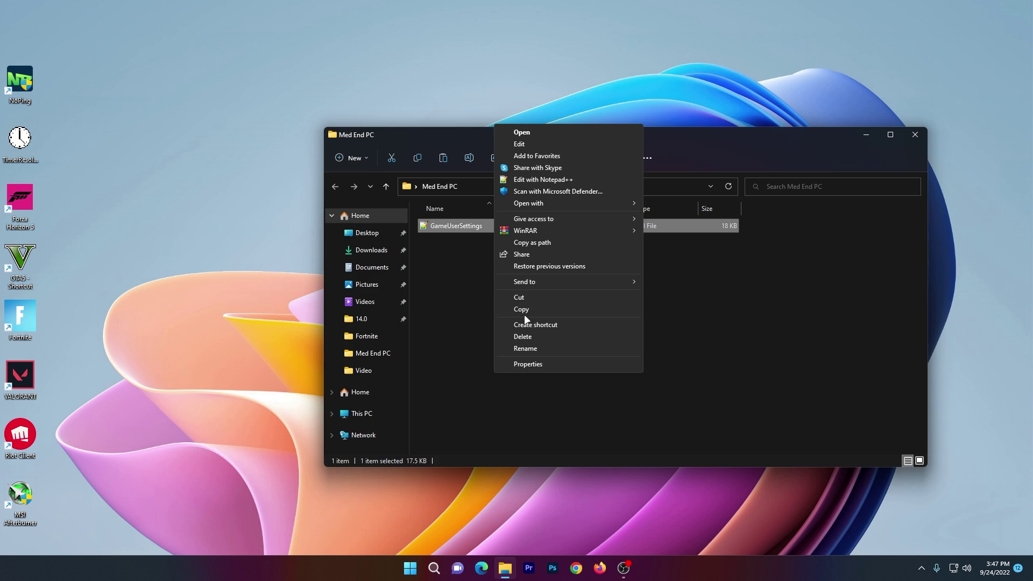
pyautogui.click(565, 309)
pyautogui.click(914, 135)
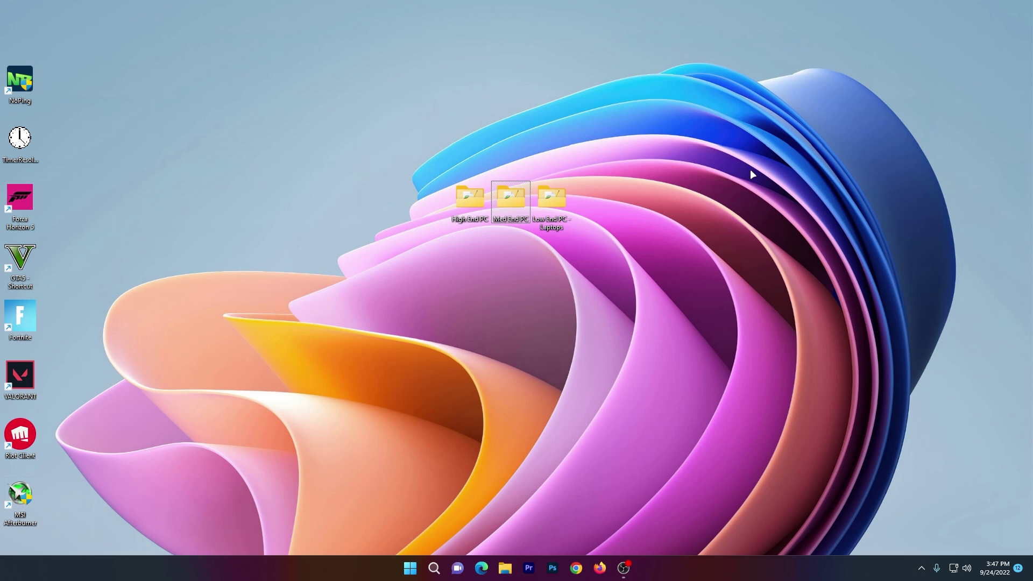
# - Open the AppData folder with the Run command "appdata" and go into its Local subfolder
pyautogui.press('super+r')
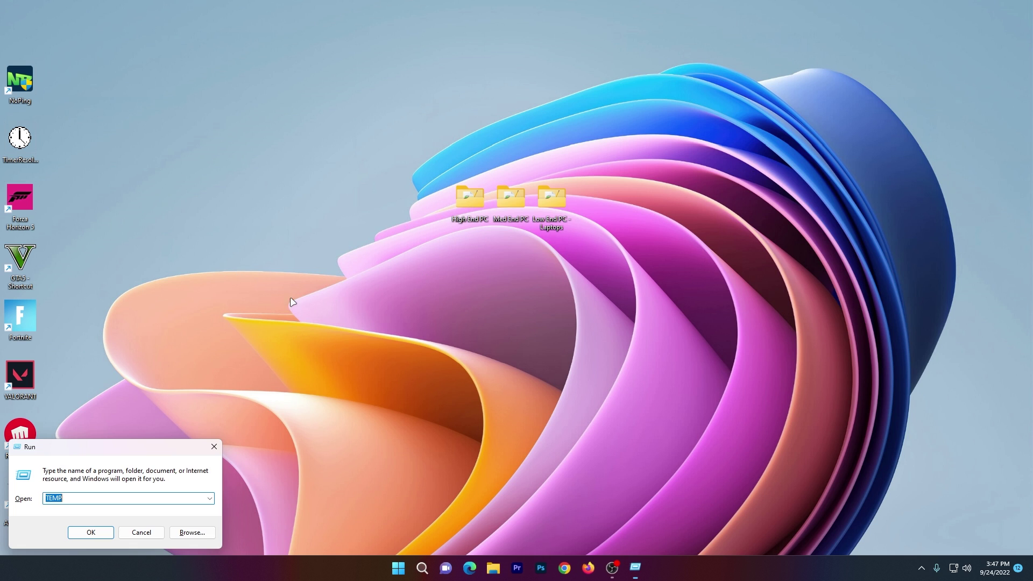
pyautogui.moveTo(96, 451); pyautogui.dragTo(483, 258)
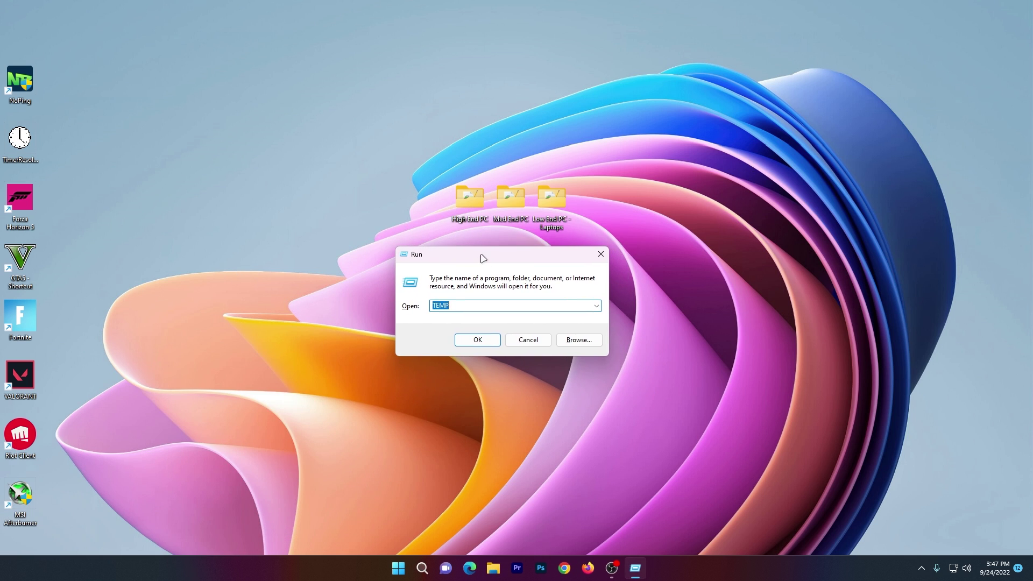
pyautogui.write('%appdata%')
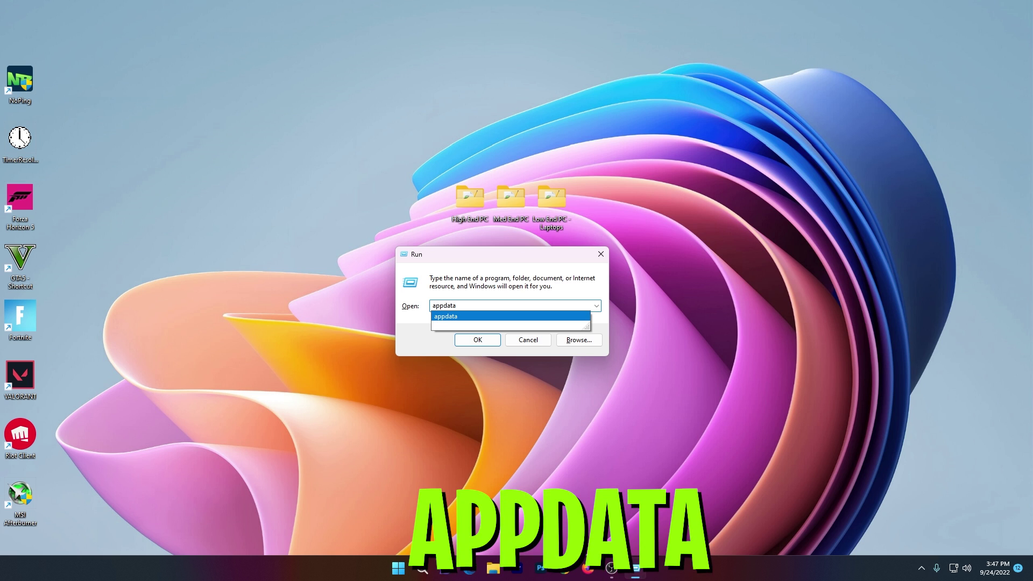
pyautogui.press('Return')
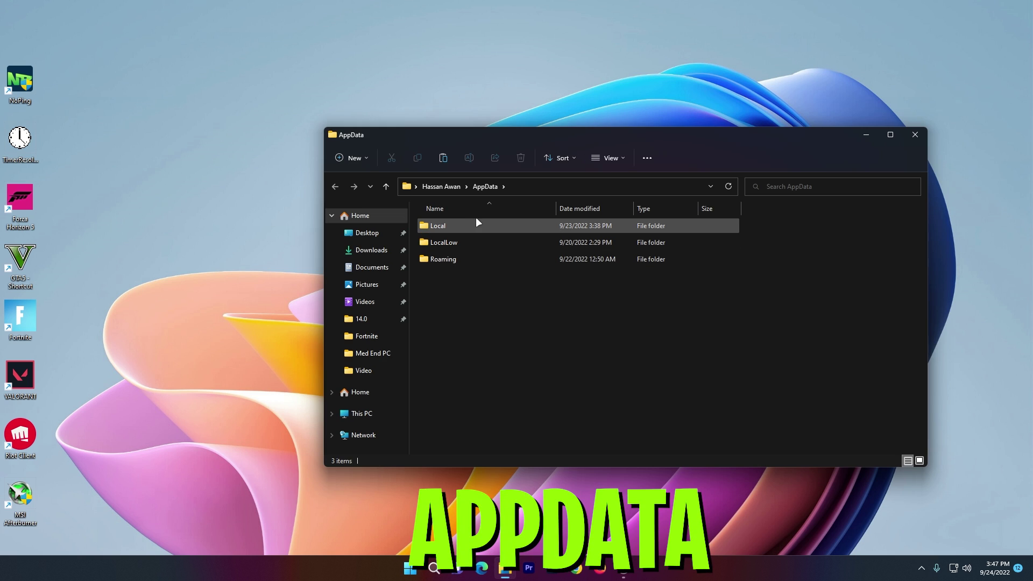
pyautogui.doubleClick(438, 226)
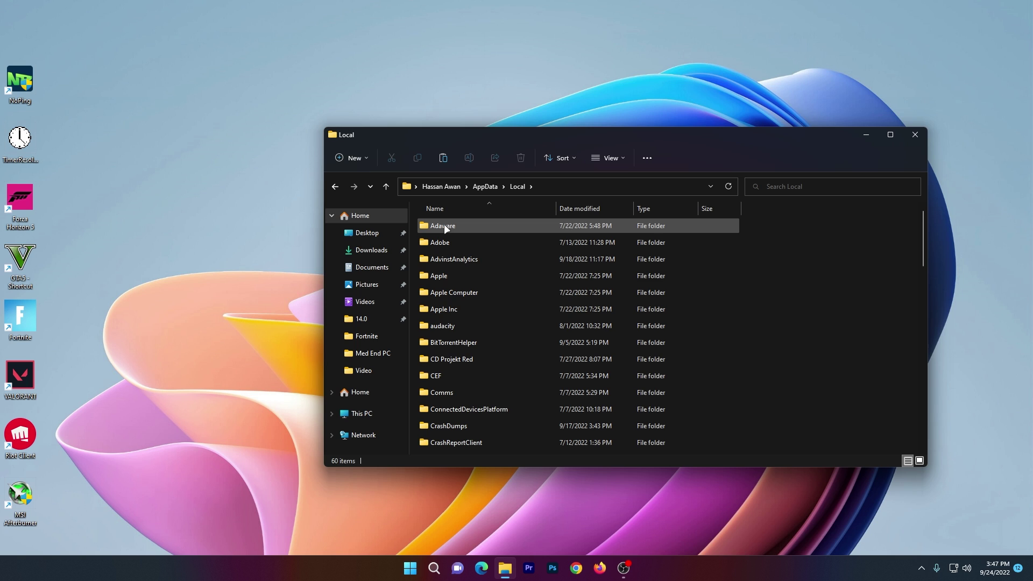
pyautogui.scroll(-1, 455, 266)
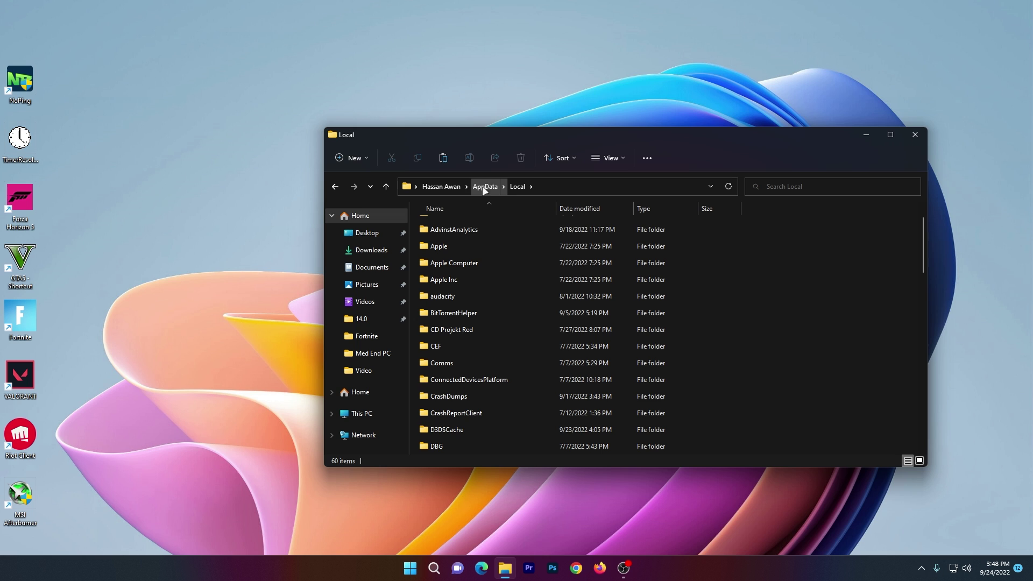
# - Go from the Local folder into FortniteGame, Saved, Config and finally the WindowsClient folder
pyautogui.scroll(-1, 485, 249)
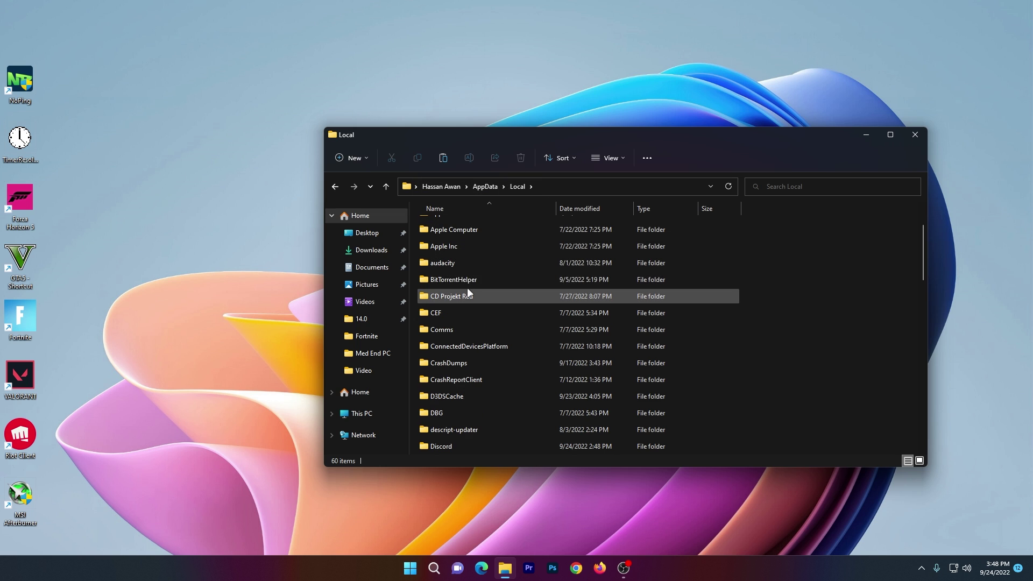
pyautogui.scroll(-4, 466, 293)
pyautogui.doubleClick(461, 365)
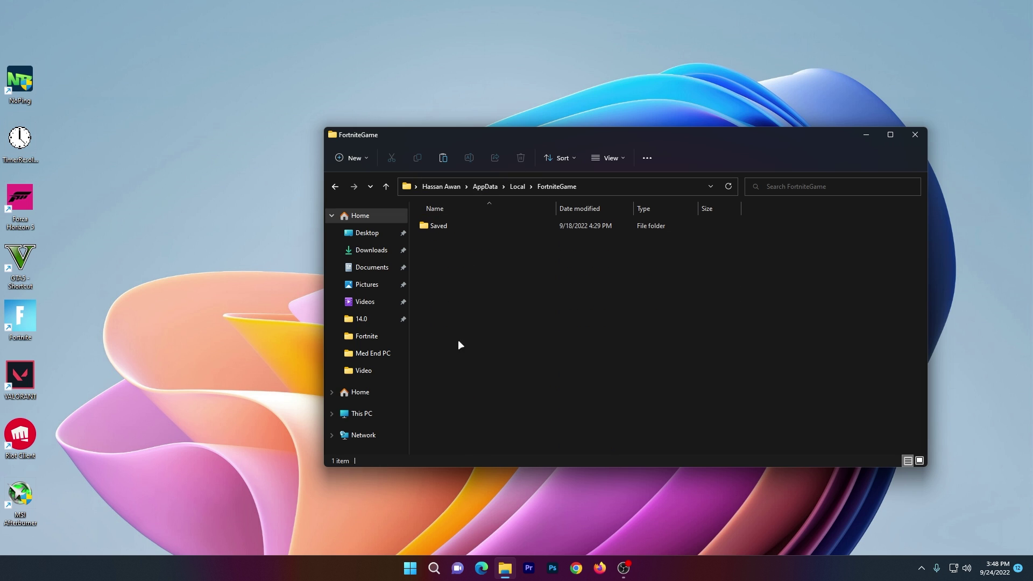
pyautogui.doubleClick(437, 225)
pyautogui.doubleClick(442, 242)
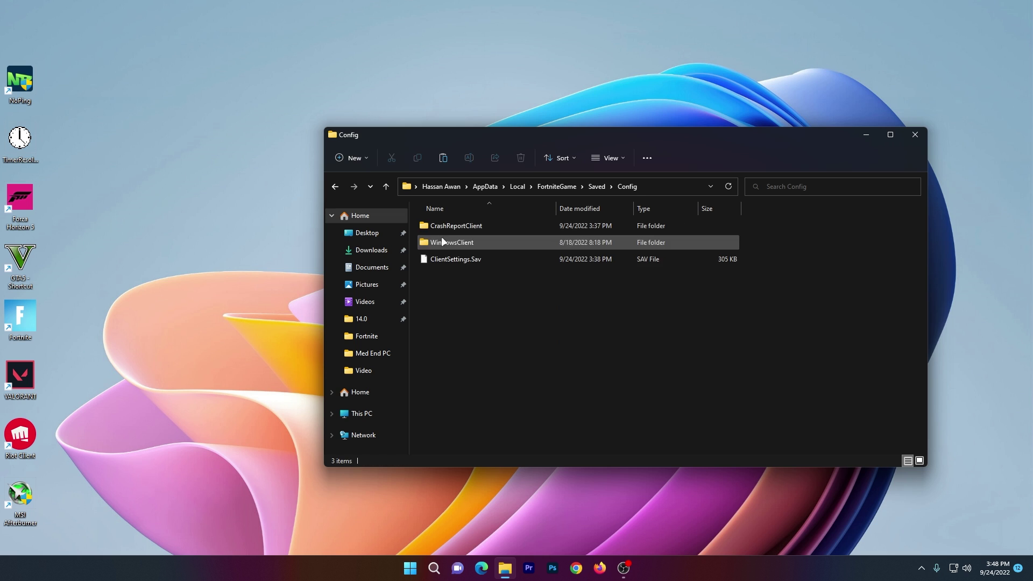
pyautogui.doubleClick(473, 242)
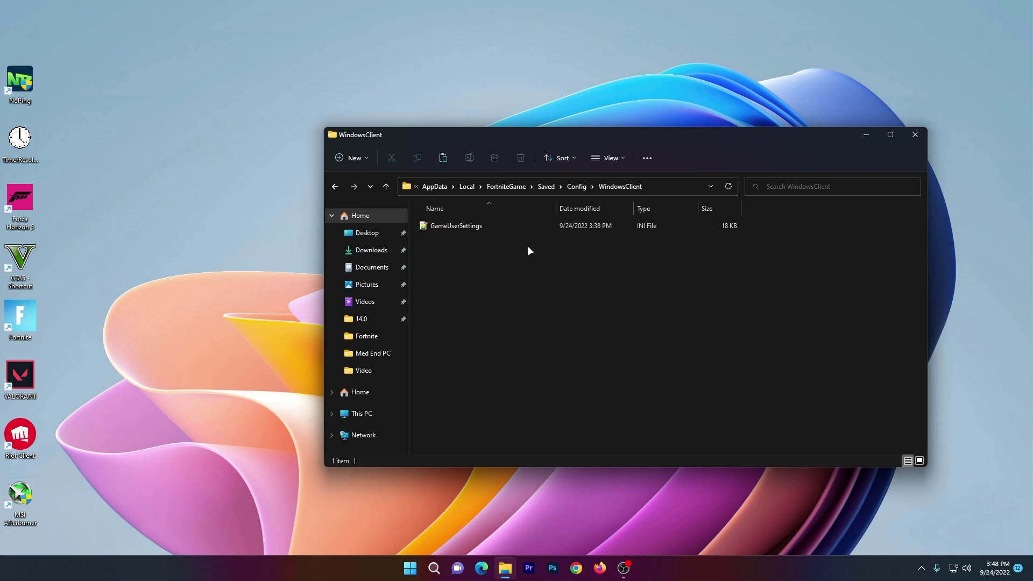
# - Bring up the paste options in the WindowsClient folder, dismiss them and close the folder window
pyautogui.rightClick(460, 275)
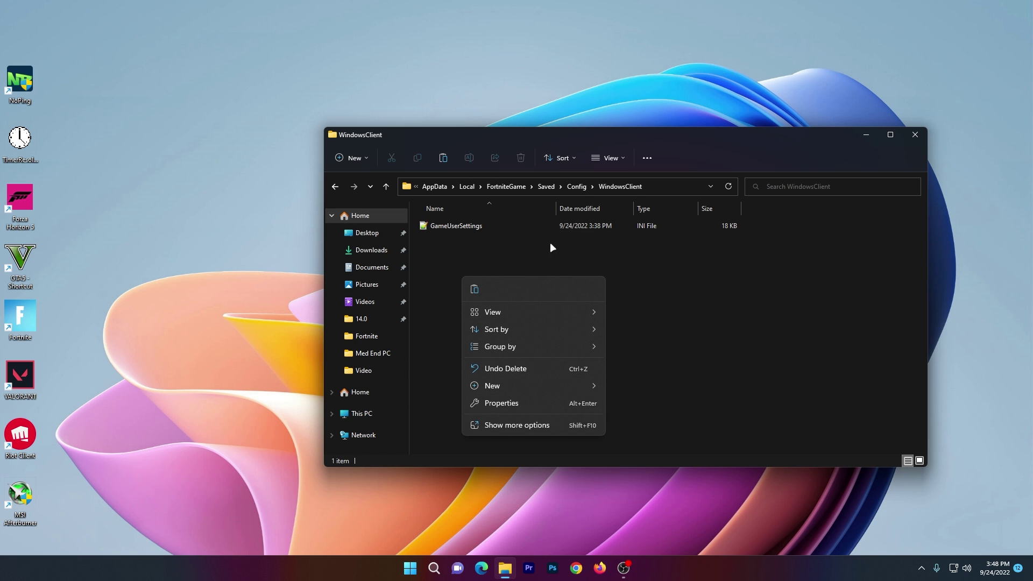
pyautogui.moveTo(591, 134); pyautogui.dragTo(531, 238)
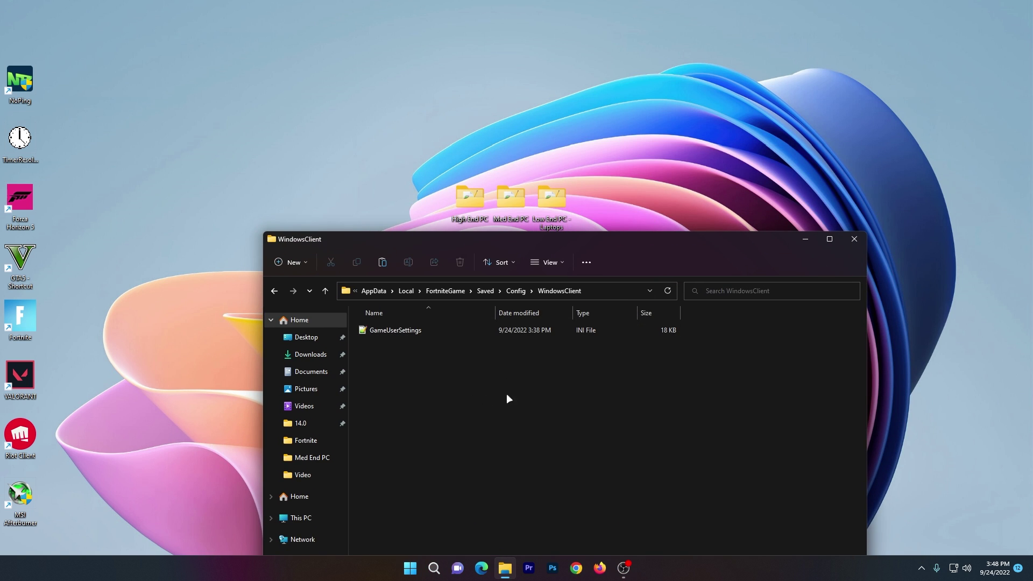
pyautogui.click(854, 239)
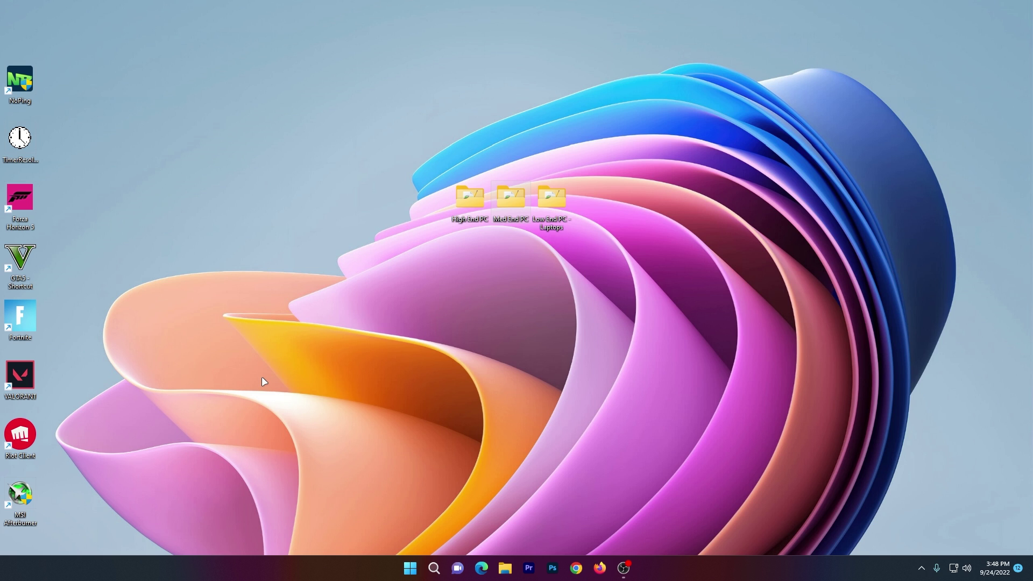
# - Launch the Epic Games Launcher and open its settings page
pyautogui.press('super')
pyautogui.write('e')
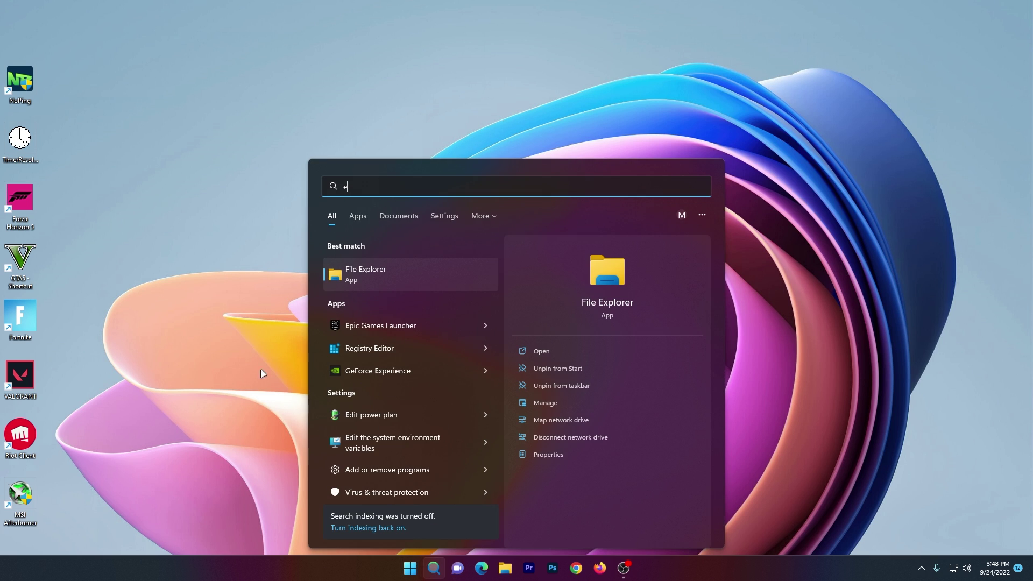
pyautogui.click(352, 325)
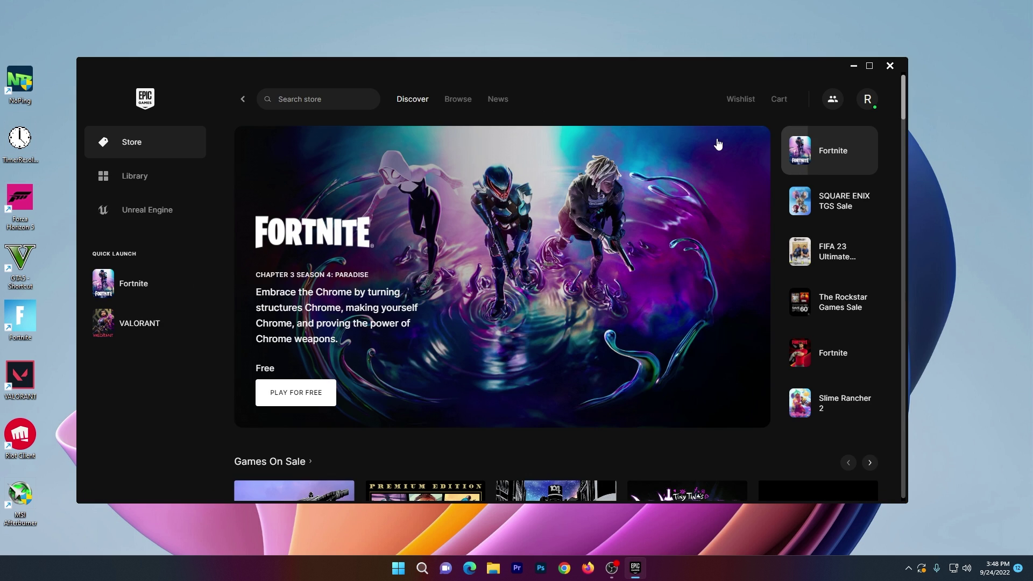
pyautogui.click(868, 100)
pyautogui.click(702, 190)
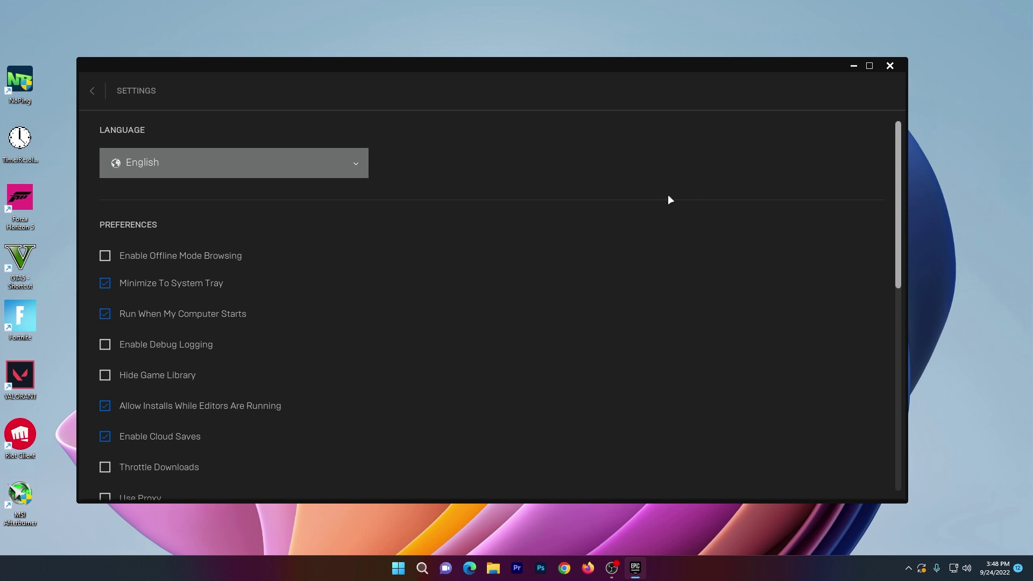
# - Expand Fortnite under Manage Games and set its additional command line arguments to -d3d11
pyautogui.scroll(-8, 539, 237)
pyautogui.scroll(-3, 538, 235)
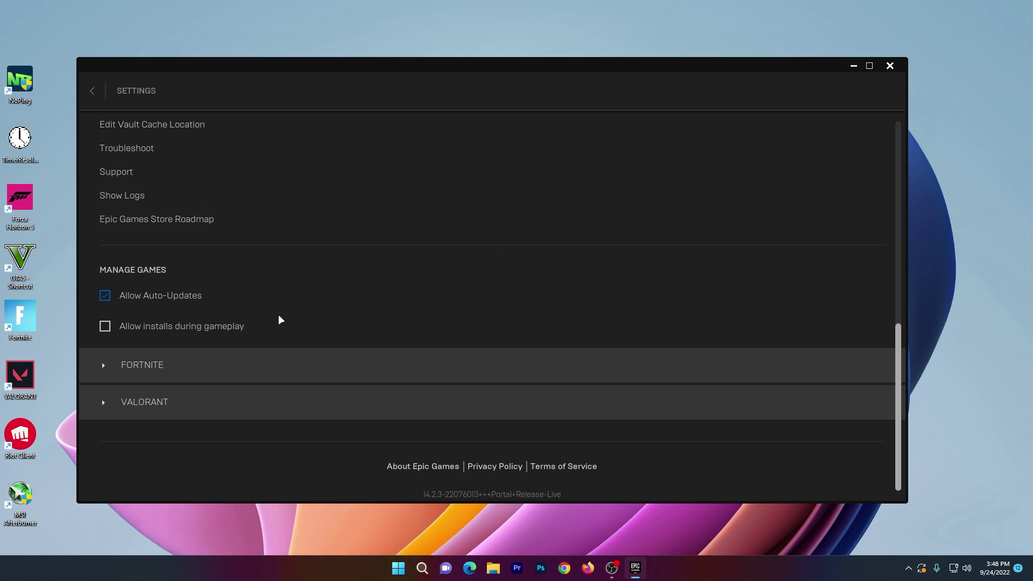
pyautogui.click(123, 372)
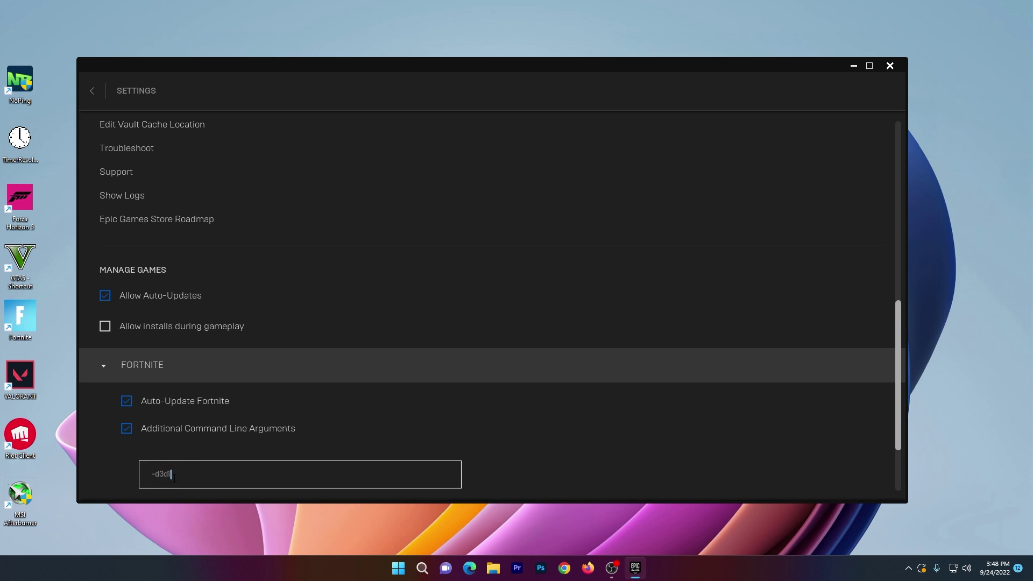
pyautogui.doubleClick(191, 476)
pyautogui.write('-d3d11')
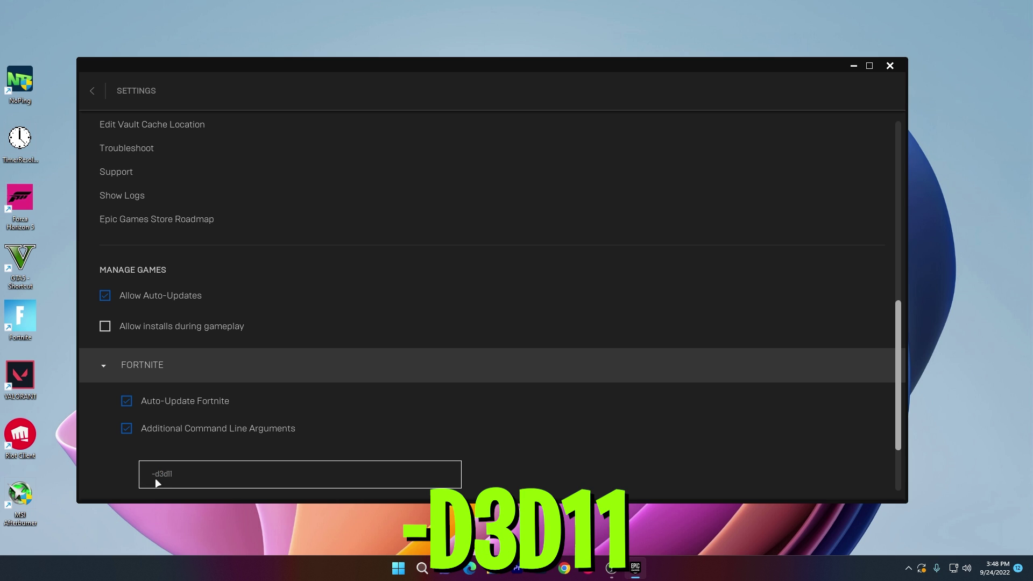
# - Collapse the Fortnite settings, return to the store page and close the Epic Games Launcher window
pyautogui.click(102, 364)
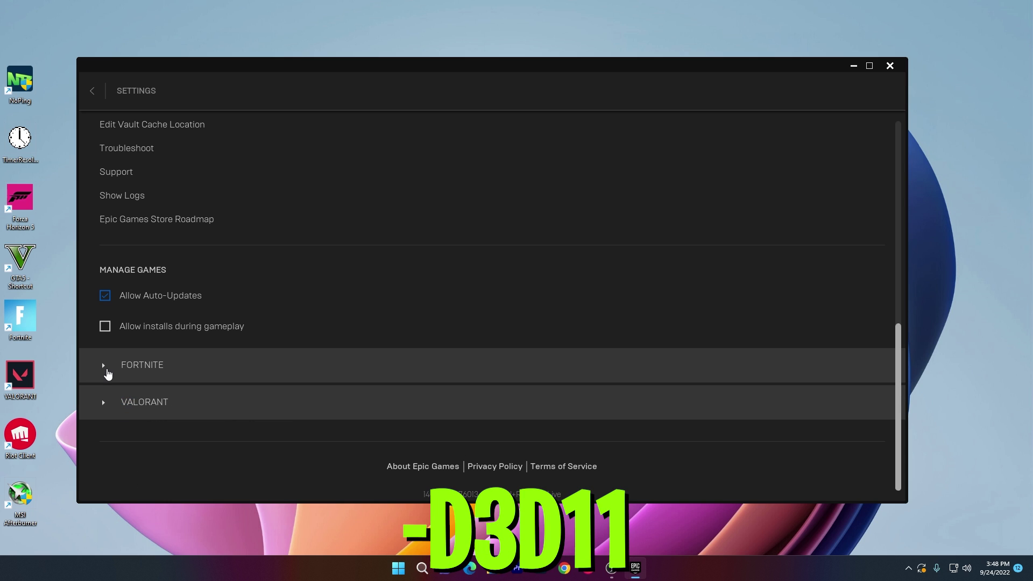
pyautogui.click(93, 91)
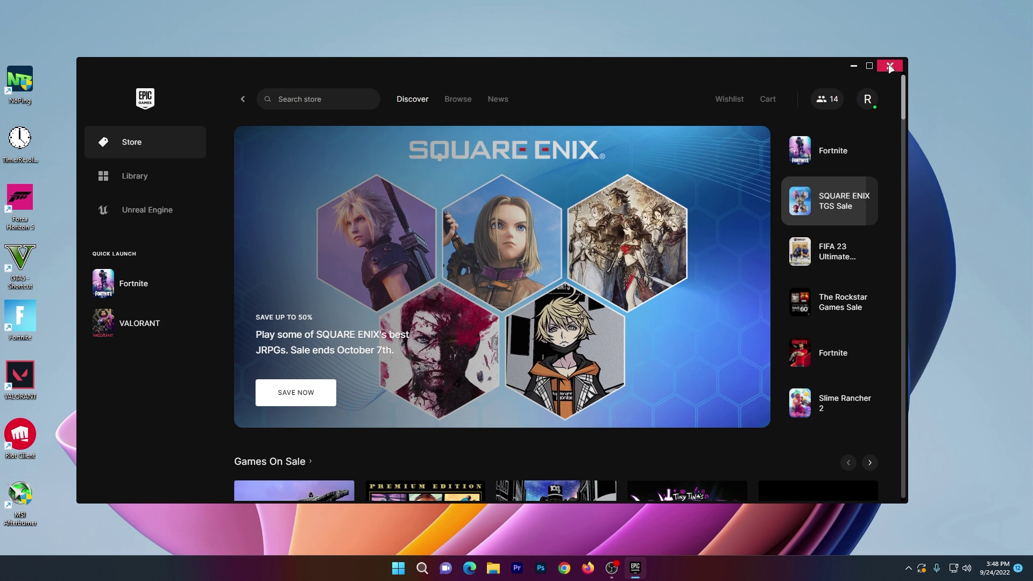
pyautogui.click(890, 66)
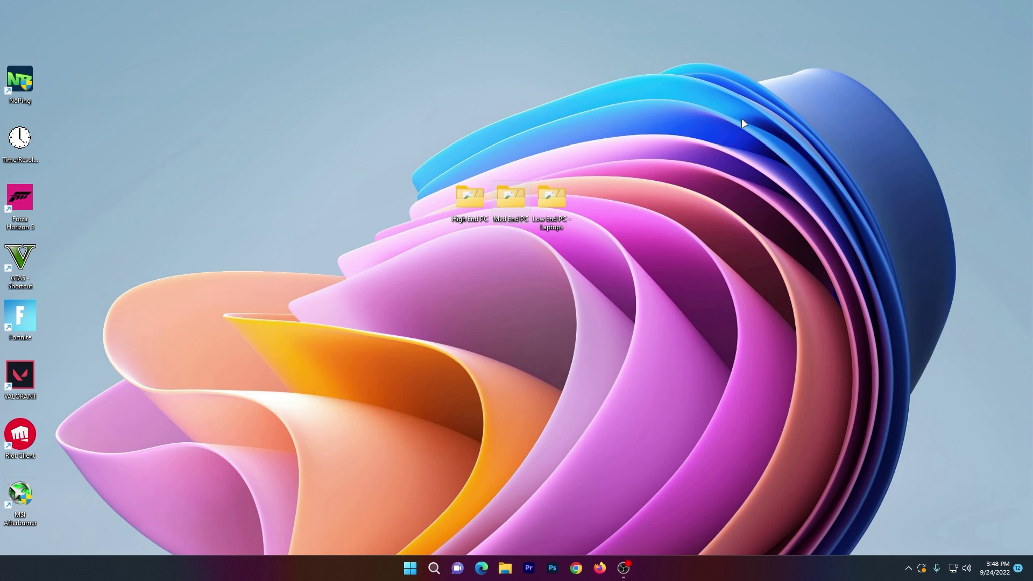